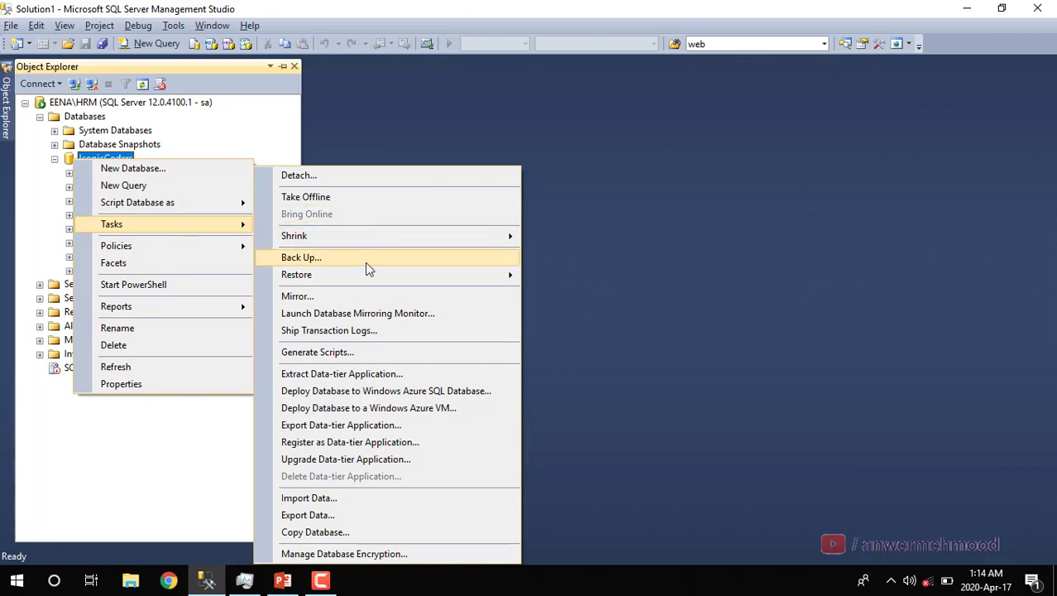
Start a backup of the IconicCoders database and set its backup type to Transaction Log
mouse_move(365, 280)
left_click(352, 263)
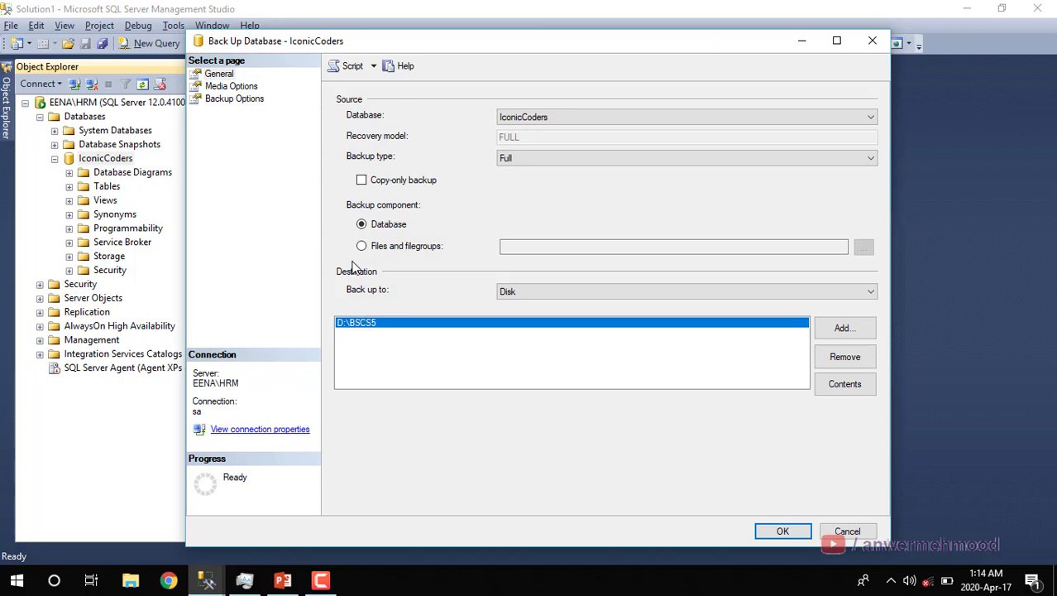
left_click_drag(395, 51, 391, 37)
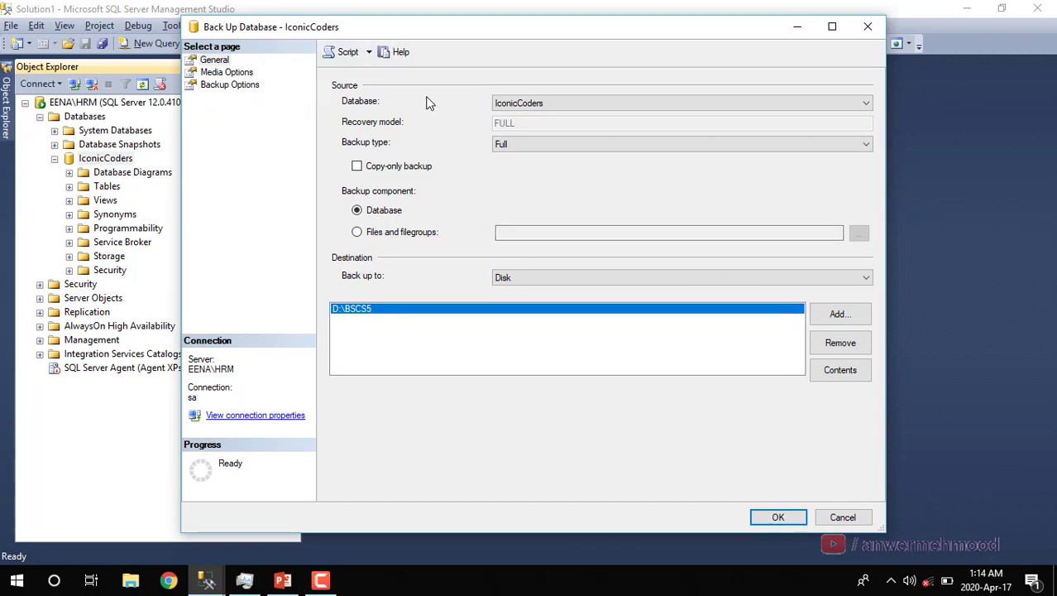
left_click(567, 103)
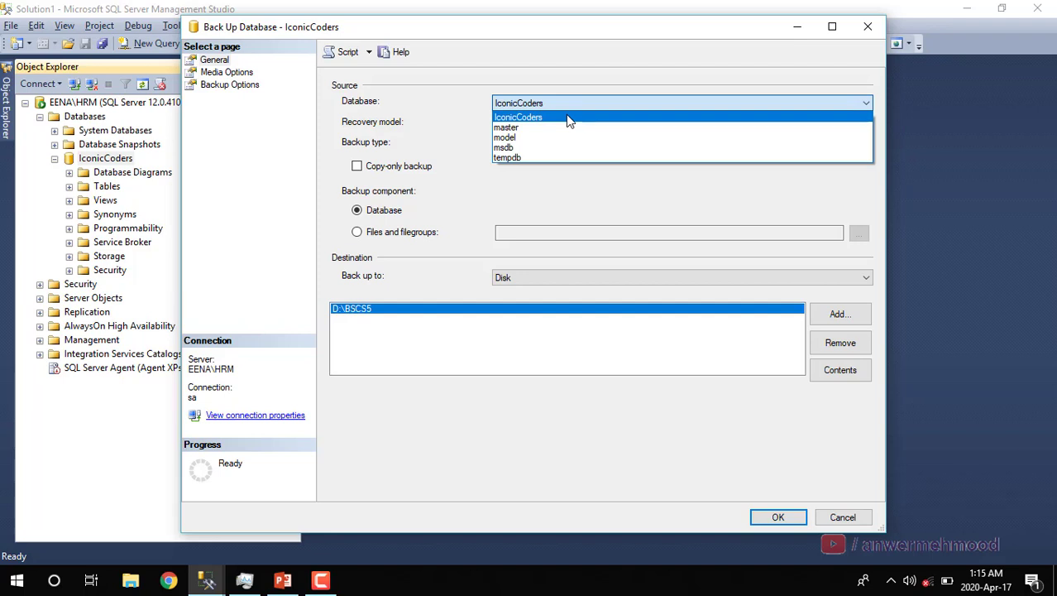
left_click(568, 117)
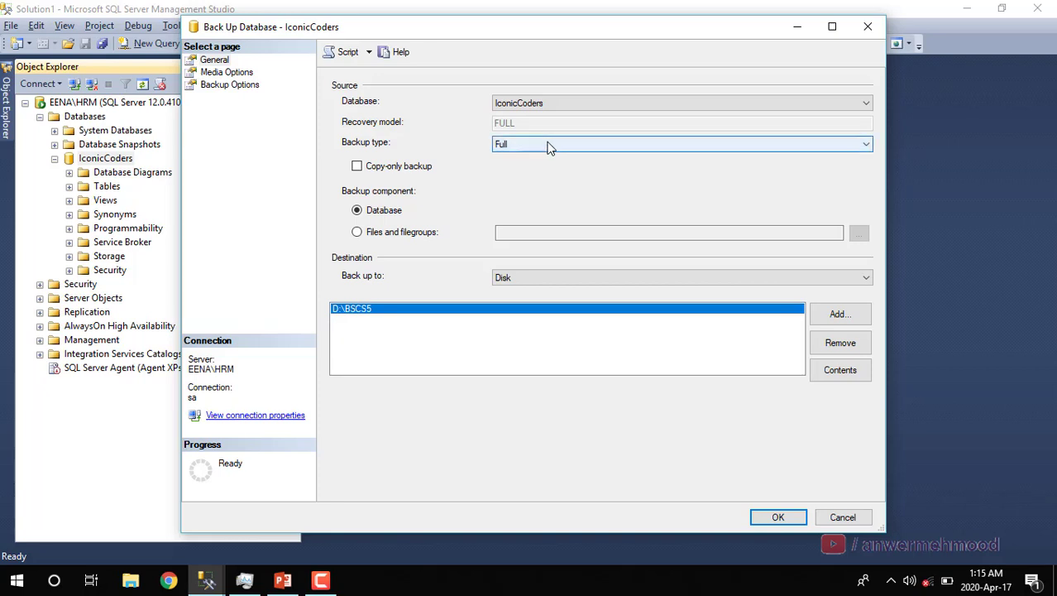
left_click(550, 144)
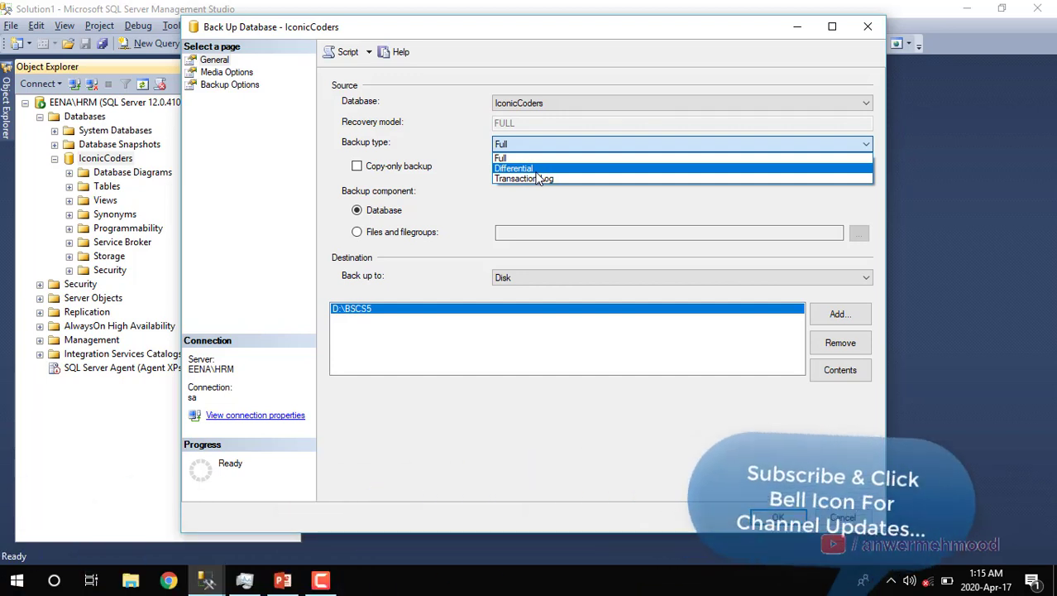
left_click(540, 179)
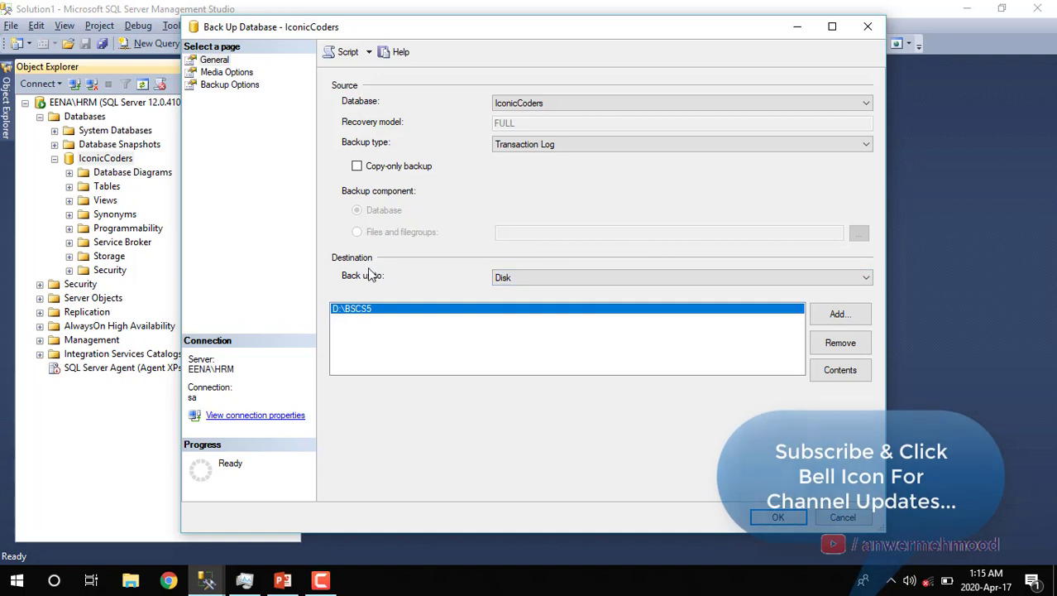
Set the backup to go to Disk and remove the existing D:\BSCS5 destination
left_click(522, 280)
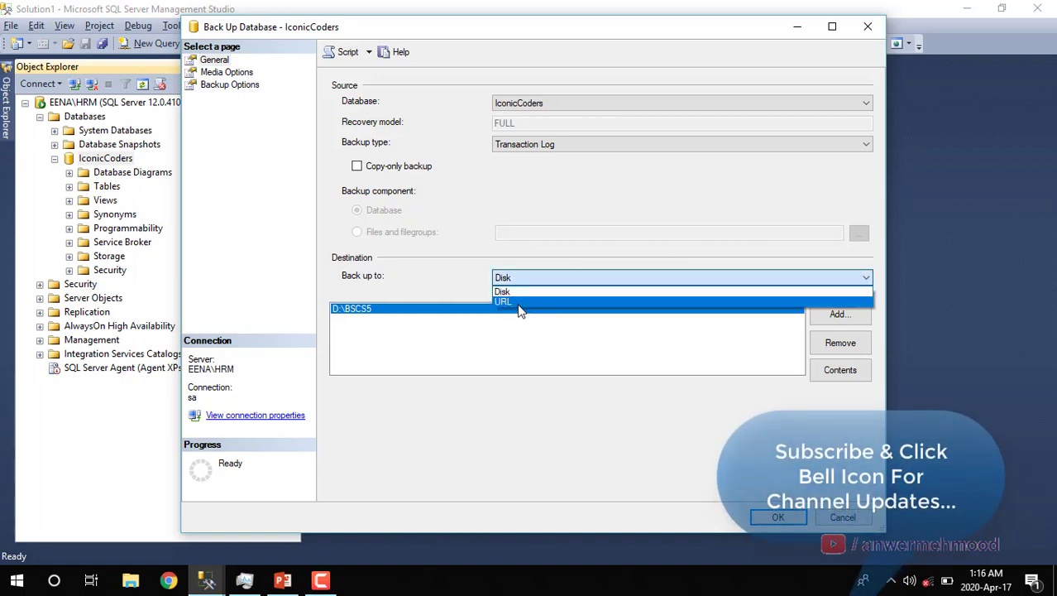
left_click(519, 302)
left_click(554, 278)
left_click(570, 292)
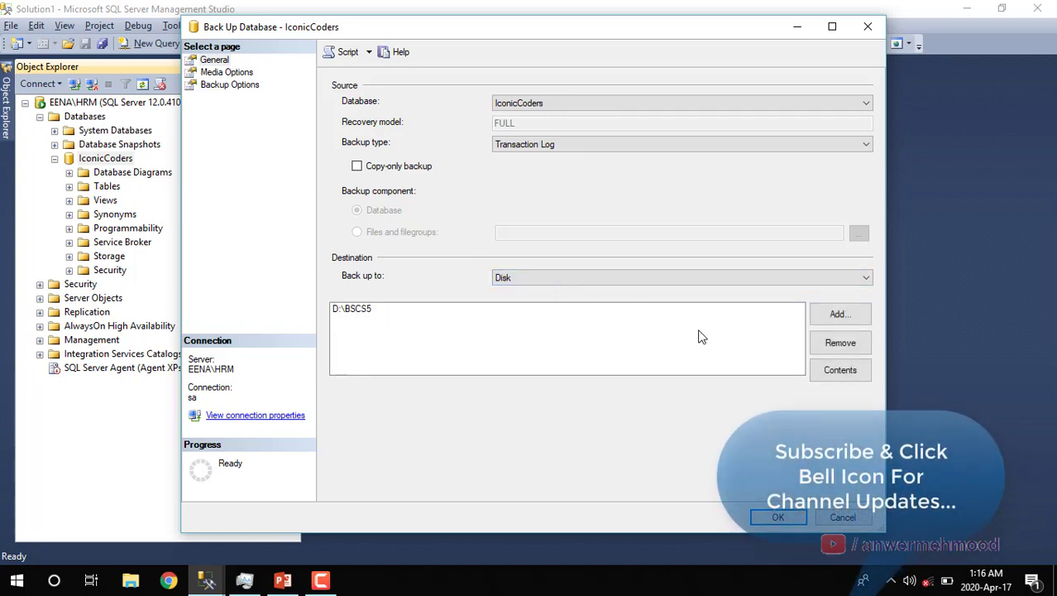
left_click(351, 311)
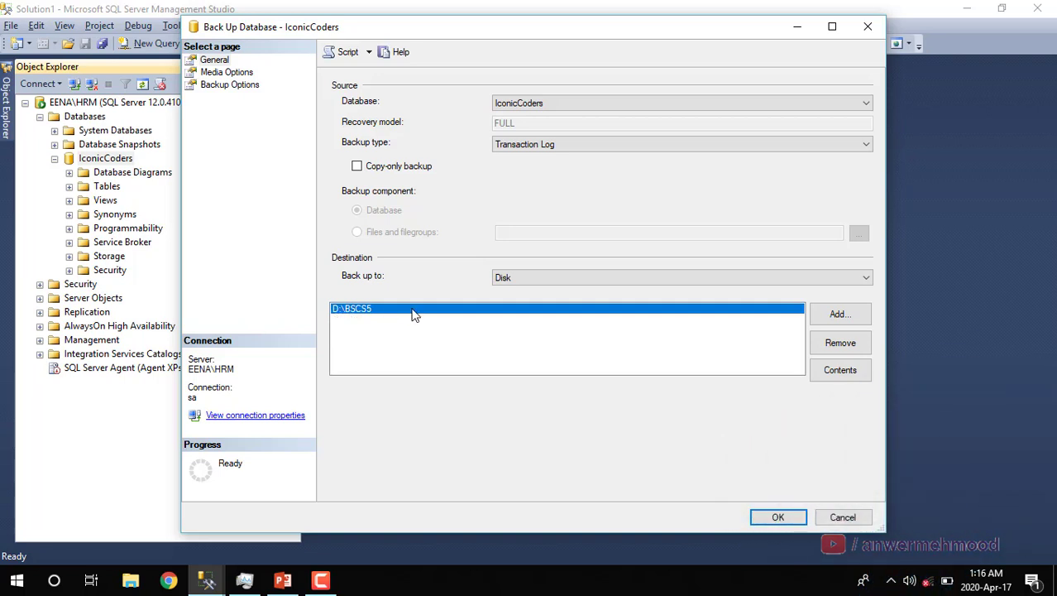
left_click(841, 343)
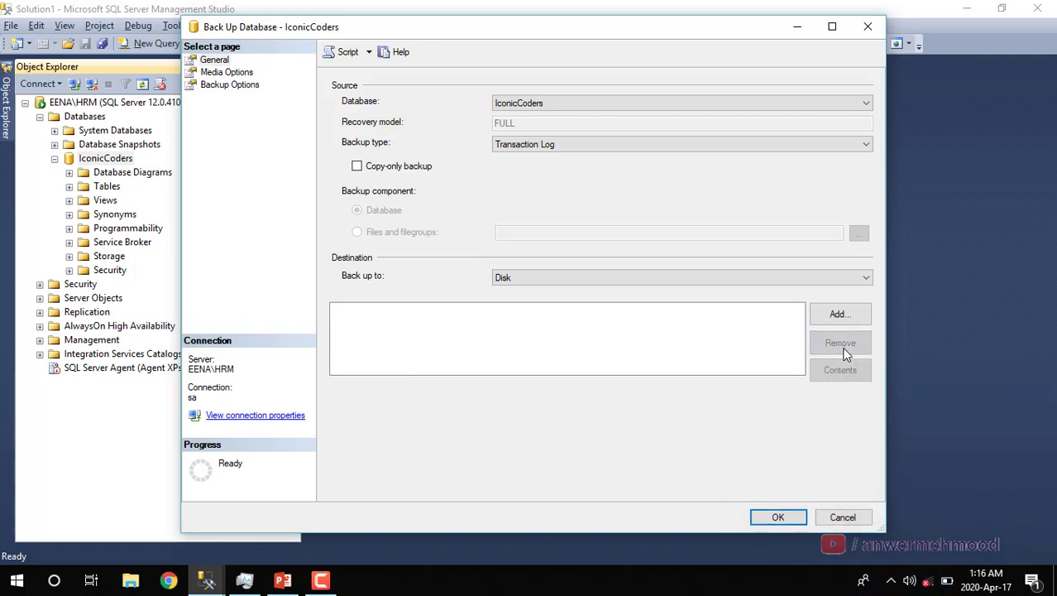
Start adding a new disk destination, browse for its location and set the file type to All Files(*)
left_click(858, 318)
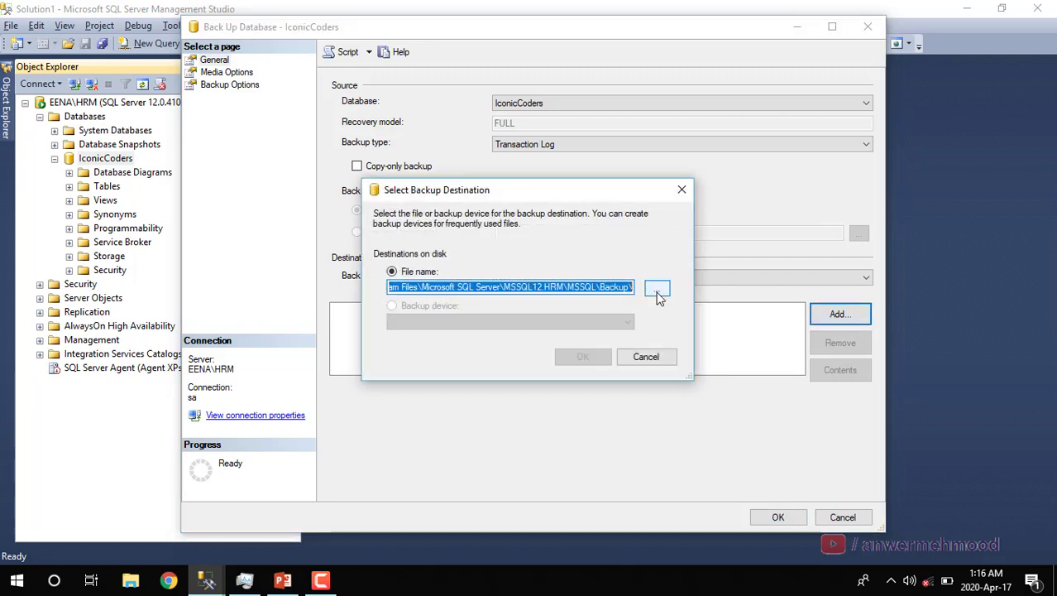
left_click(658, 291)
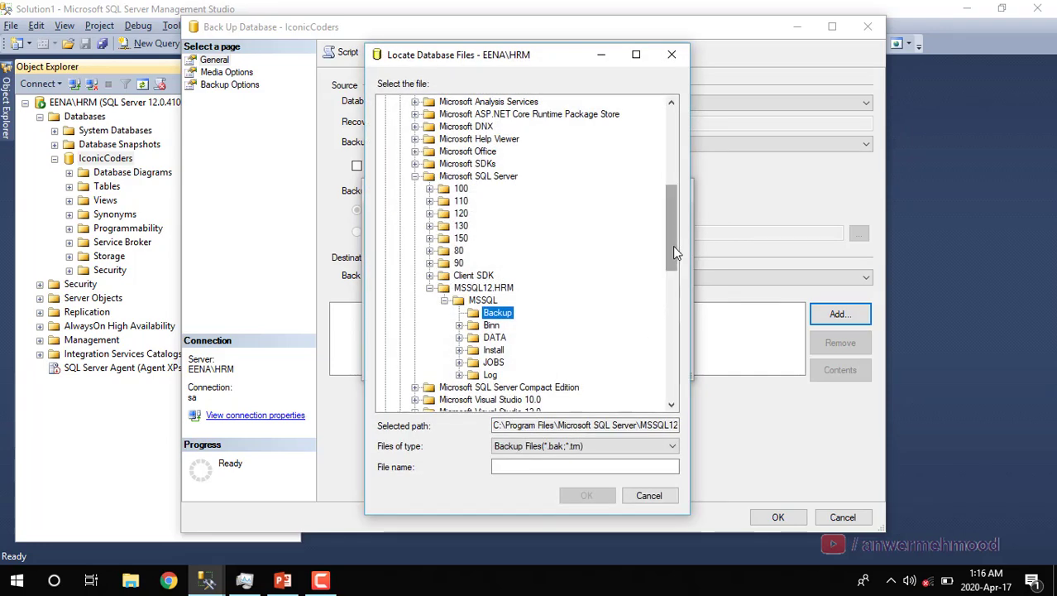
left_click_drag(672, 246, 670, 132)
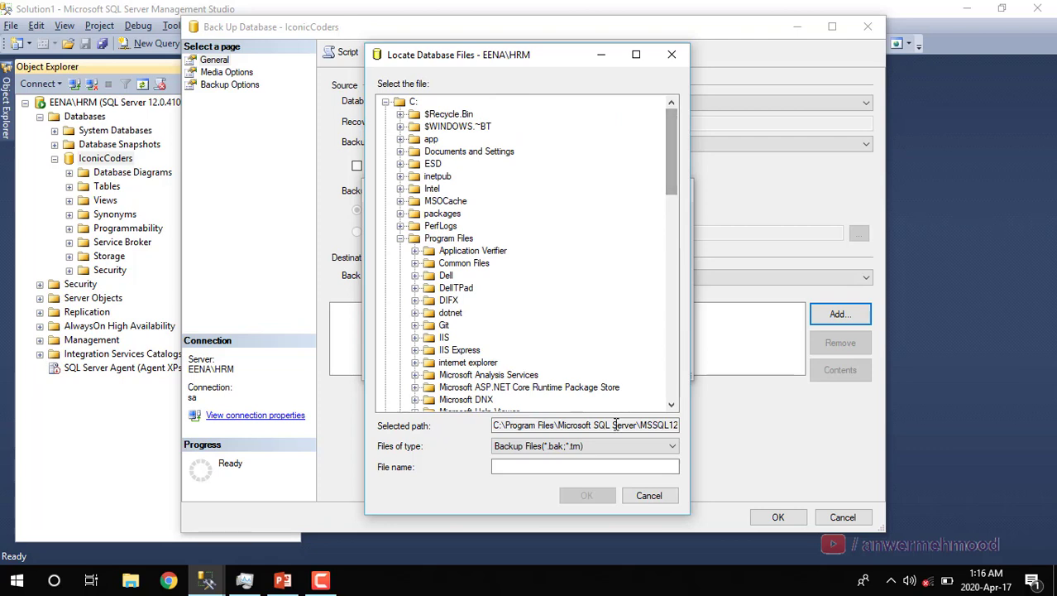
left_click(651, 447)
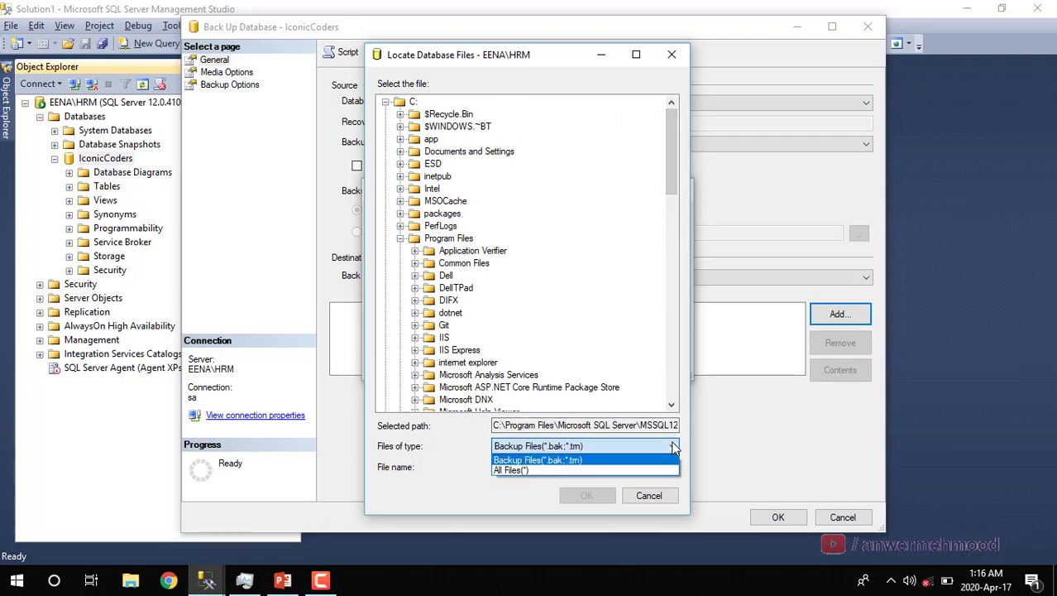
left_click(633, 470)
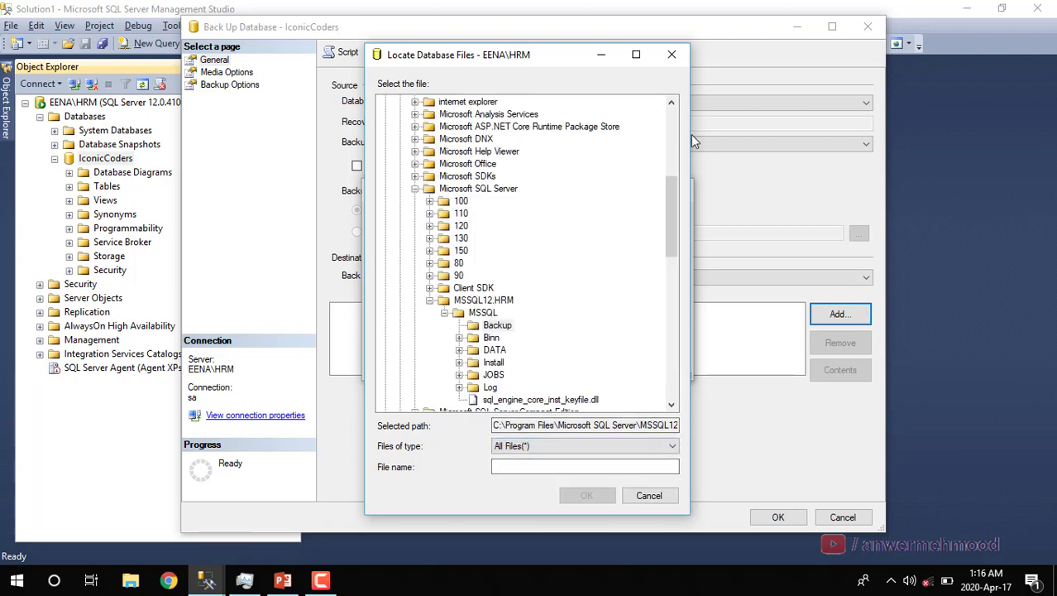
Collapse the C: drive and choose the root of the D: drive as the backup location, keeping All Files(*)
left_click(672, 121)
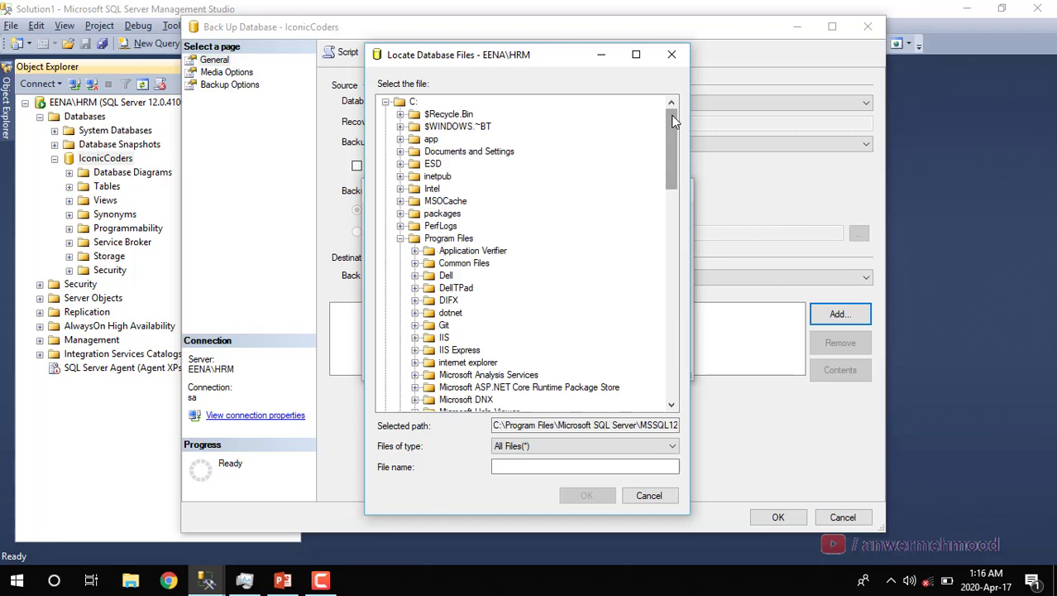
left_click(385, 102)
left_click(386, 117)
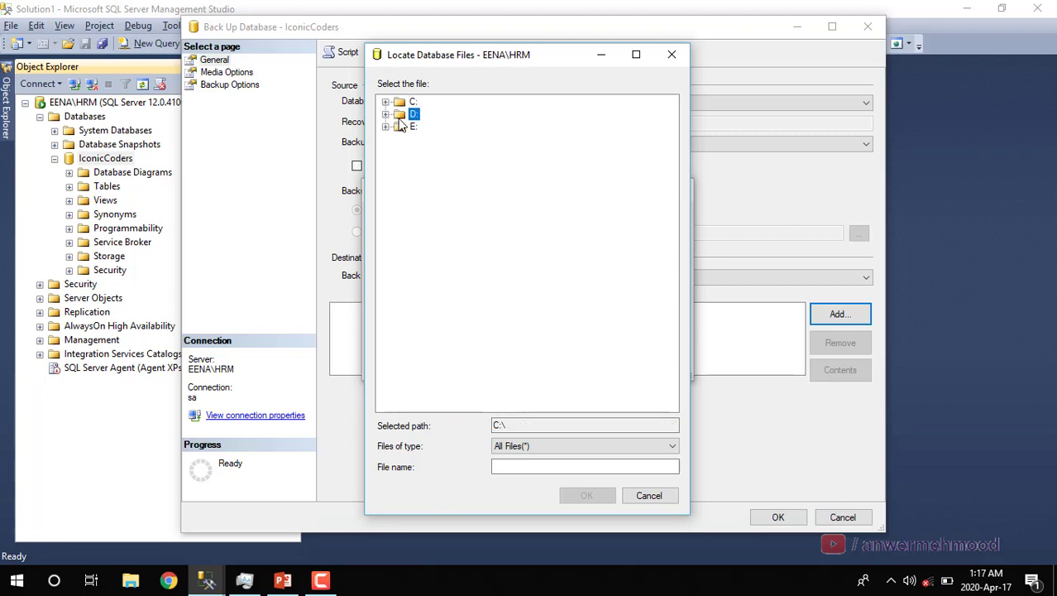
left_click(386, 115)
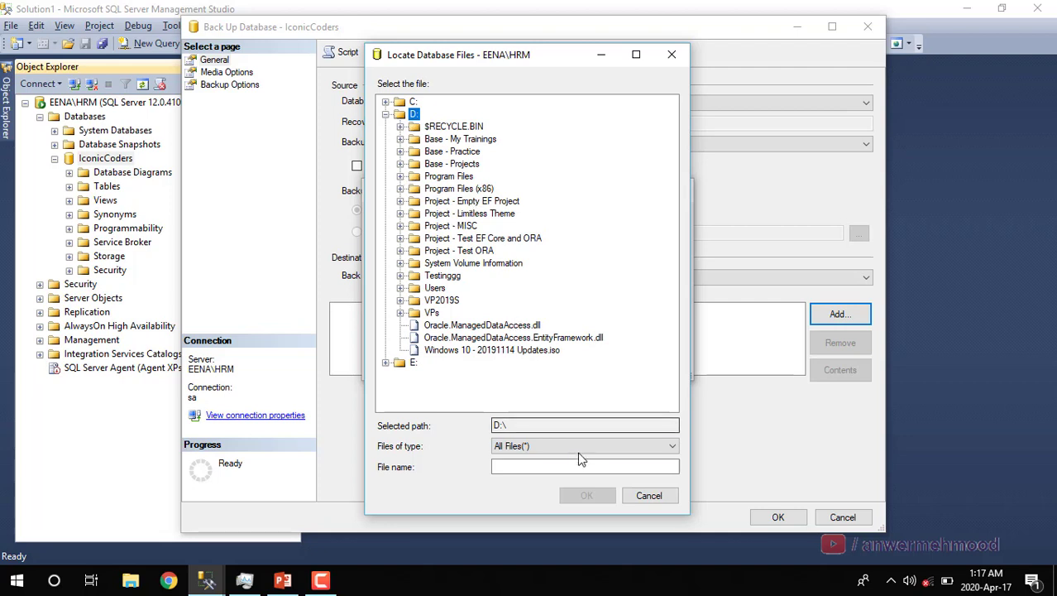
left_click(517, 424)
left_click(536, 446)
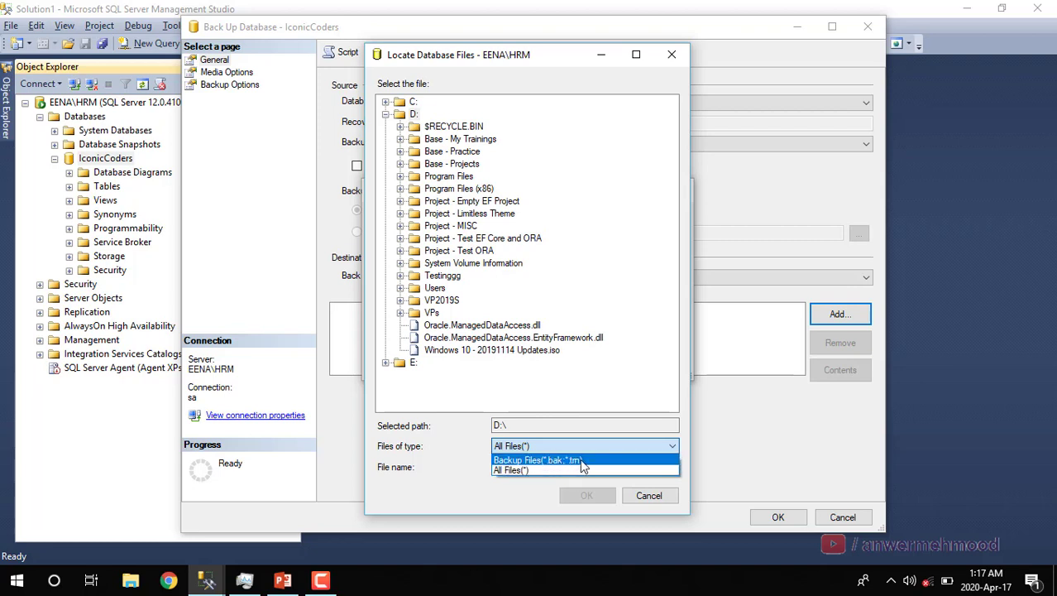
left_click(549, 469)
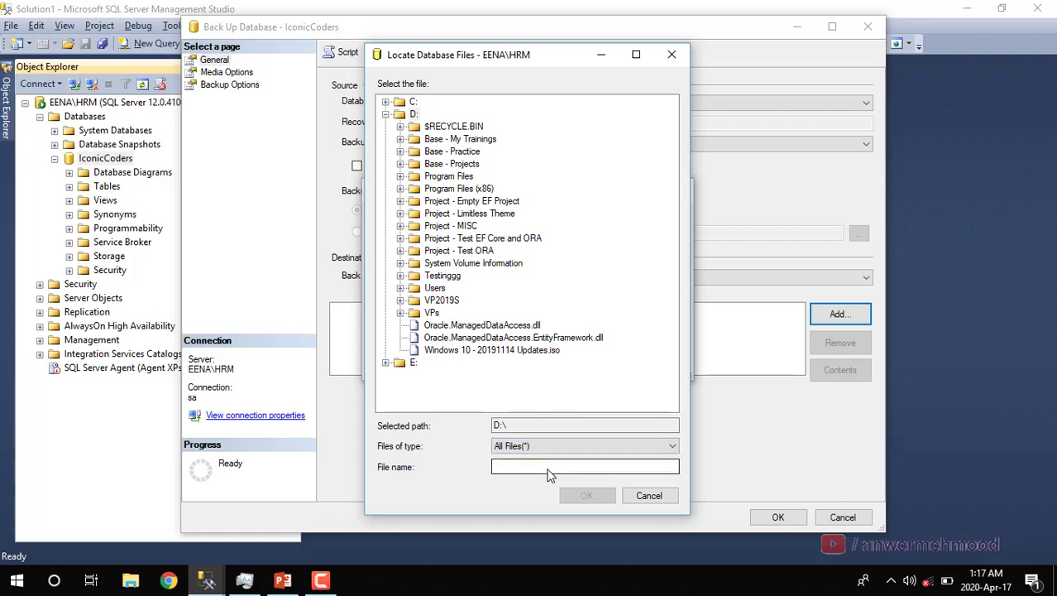
Name the backup file ourBackUp and add D:\ourBackUp as the backup destination
left_click(548, 469)
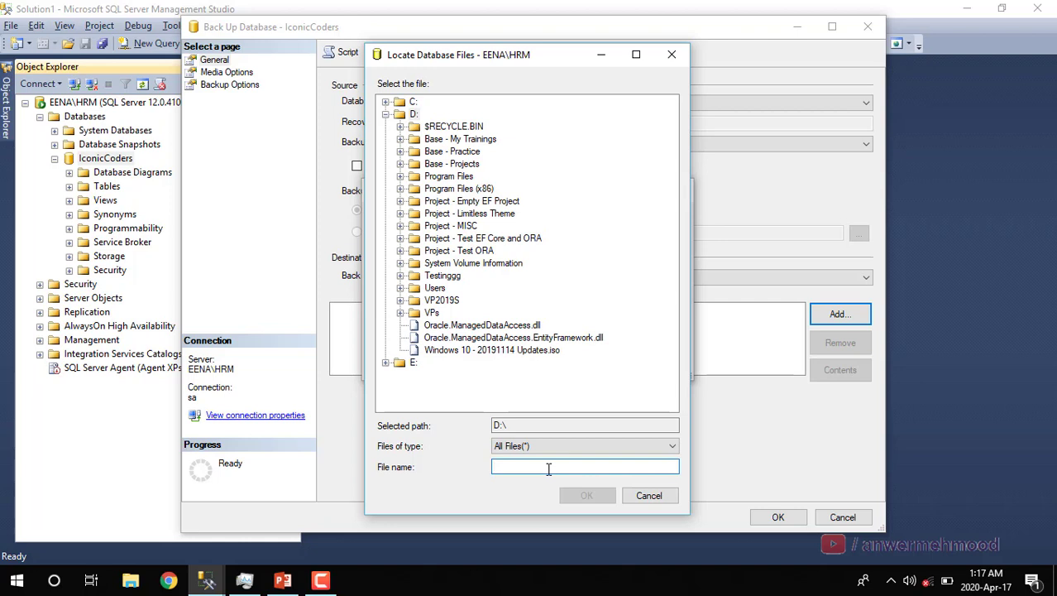
type("ourBackUp")
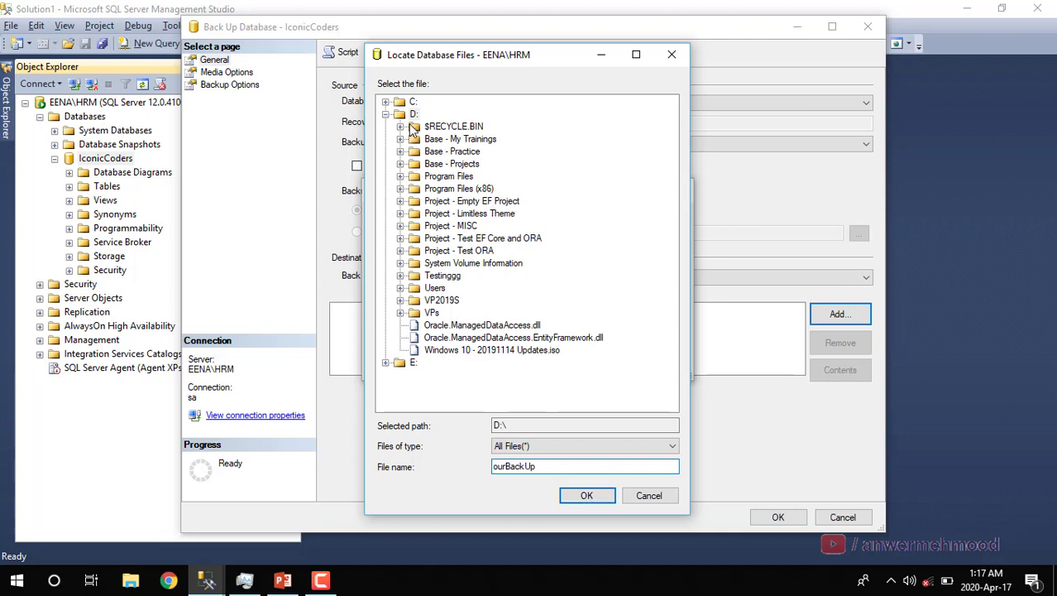
left_click(562, 446)
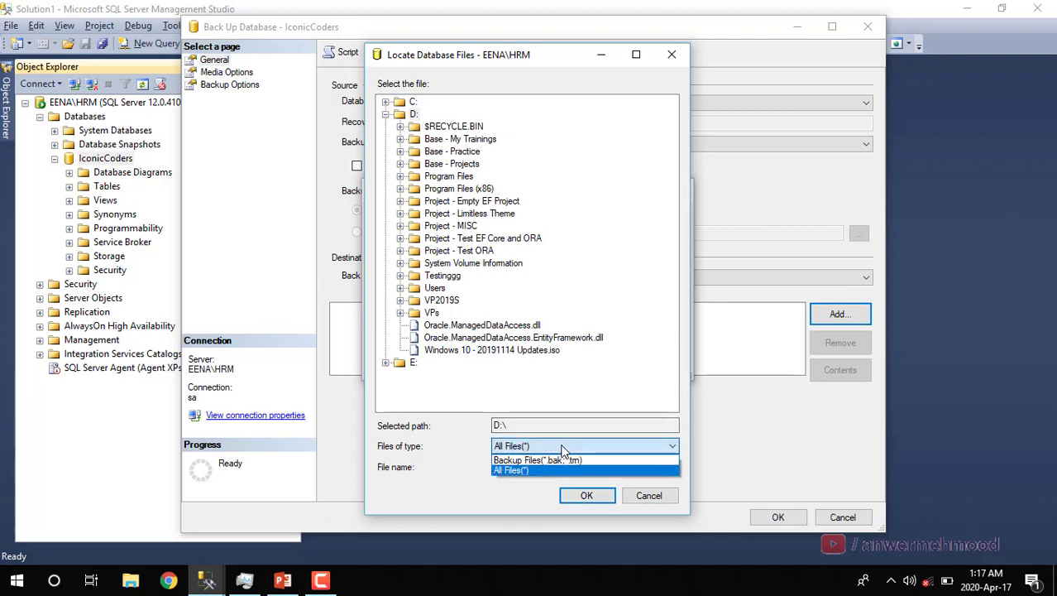
left_click(443, 436)
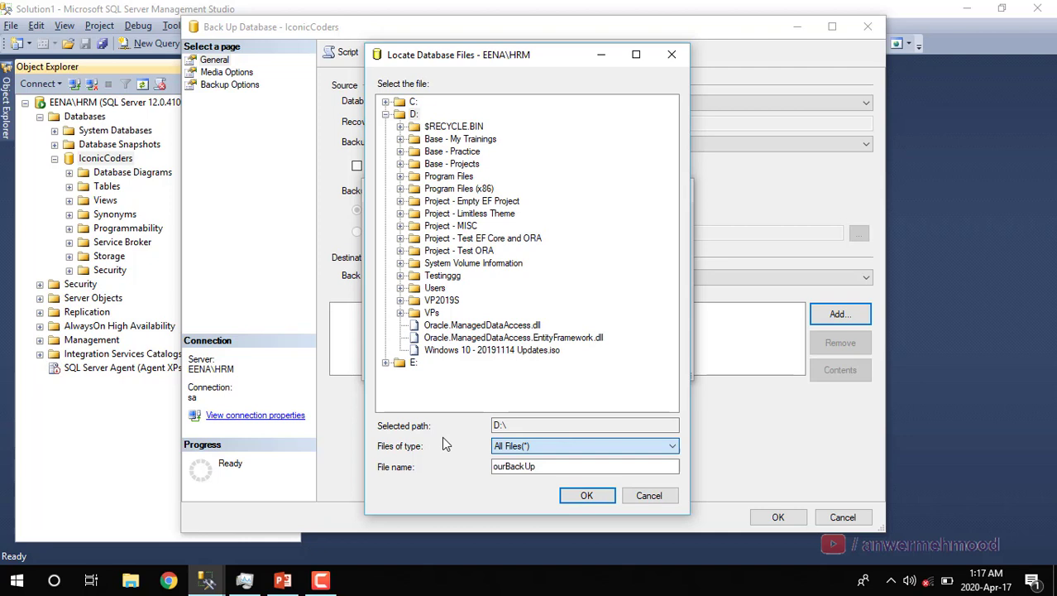
left_click(569, 468)
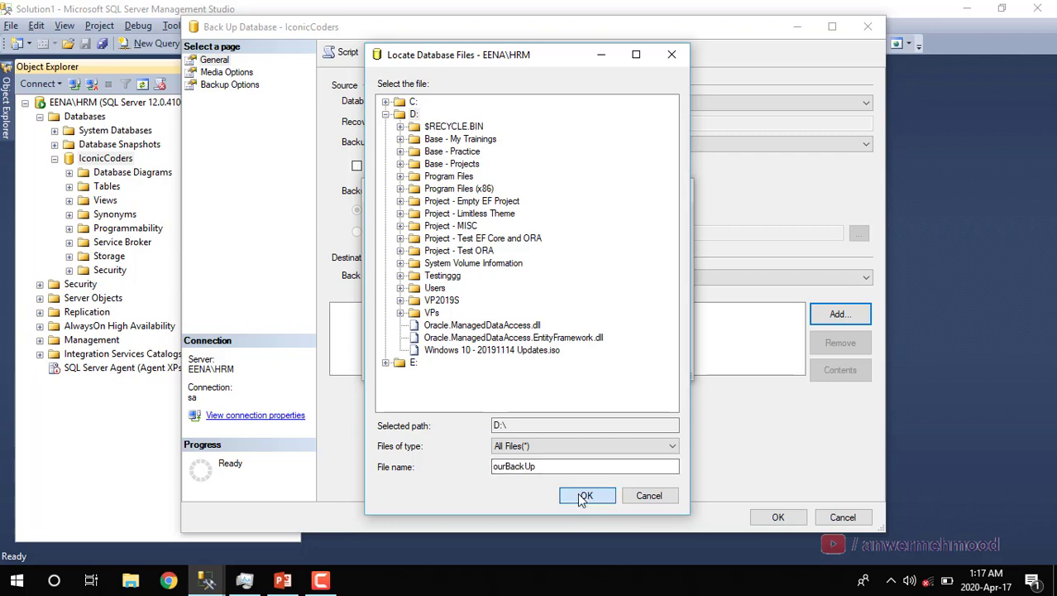
left_click(584, 496)
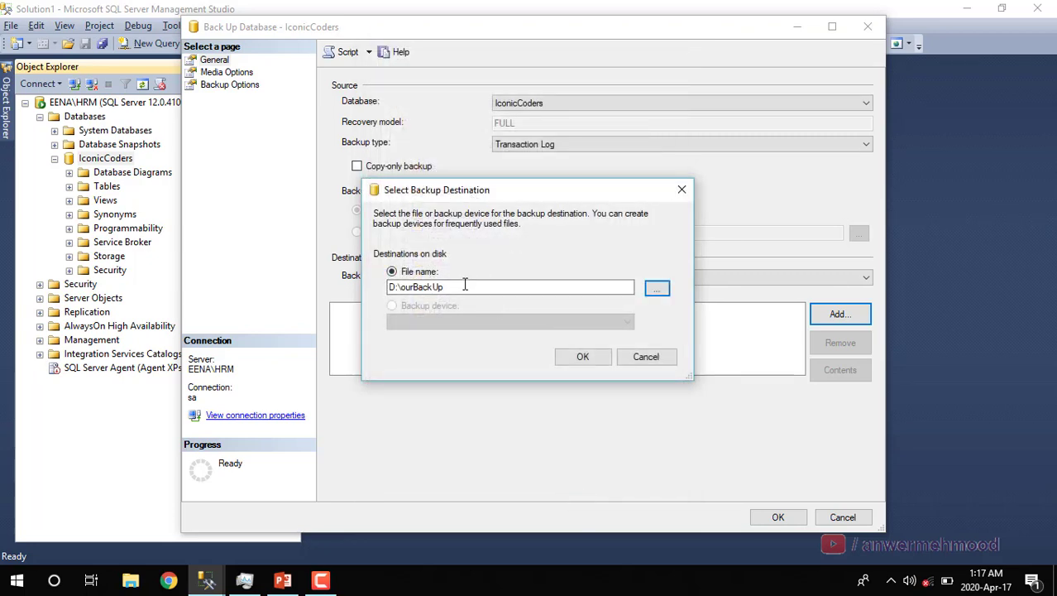
left_click(583, 356)
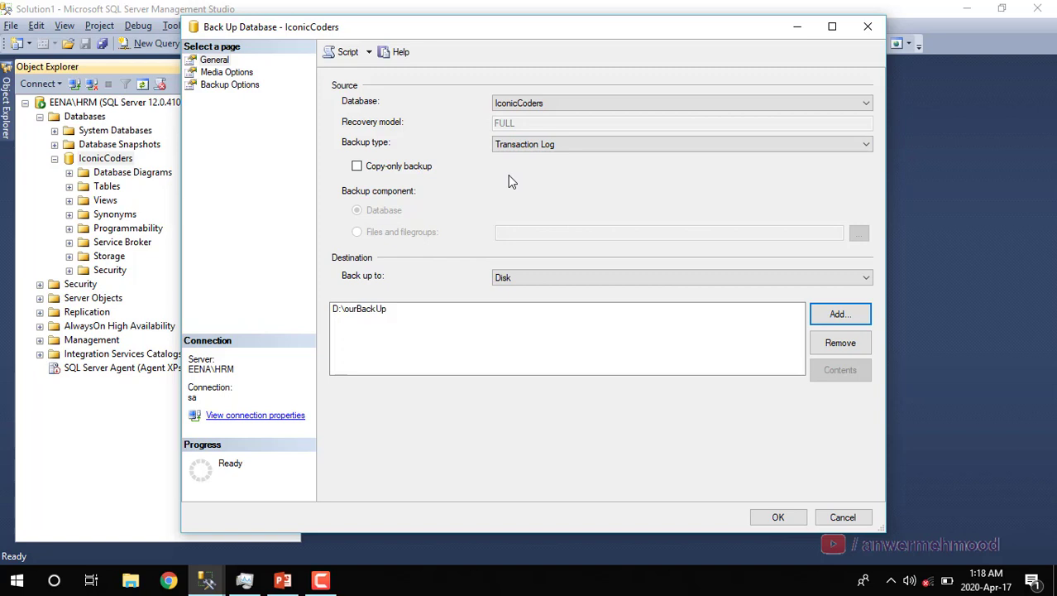
Set the backup set to expire on 2020-Apr-17 and run the IconicCoders backup to completion
left_click(235, 85)
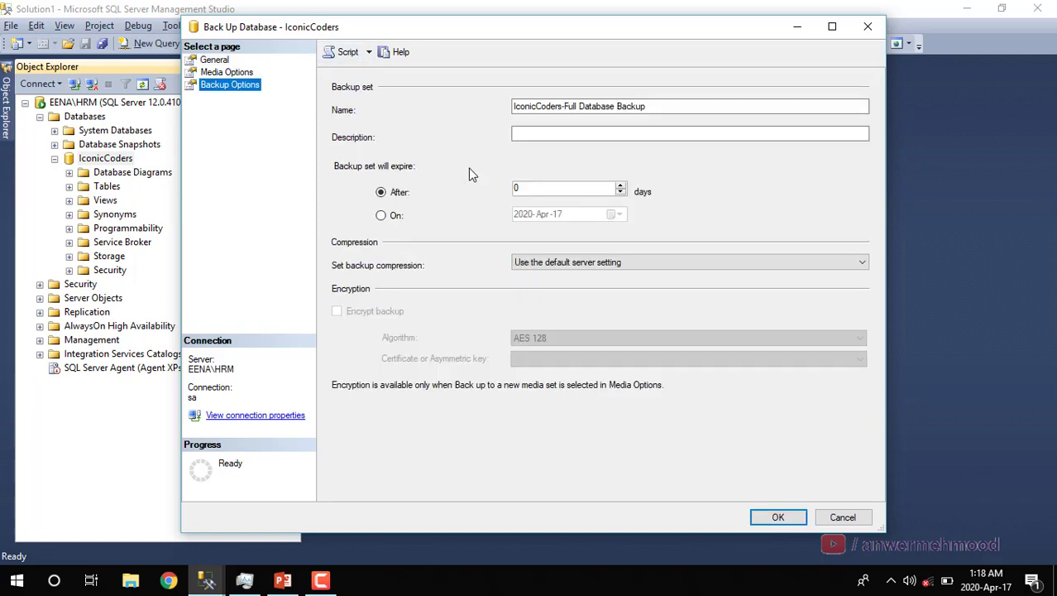
double_click(571, 106)
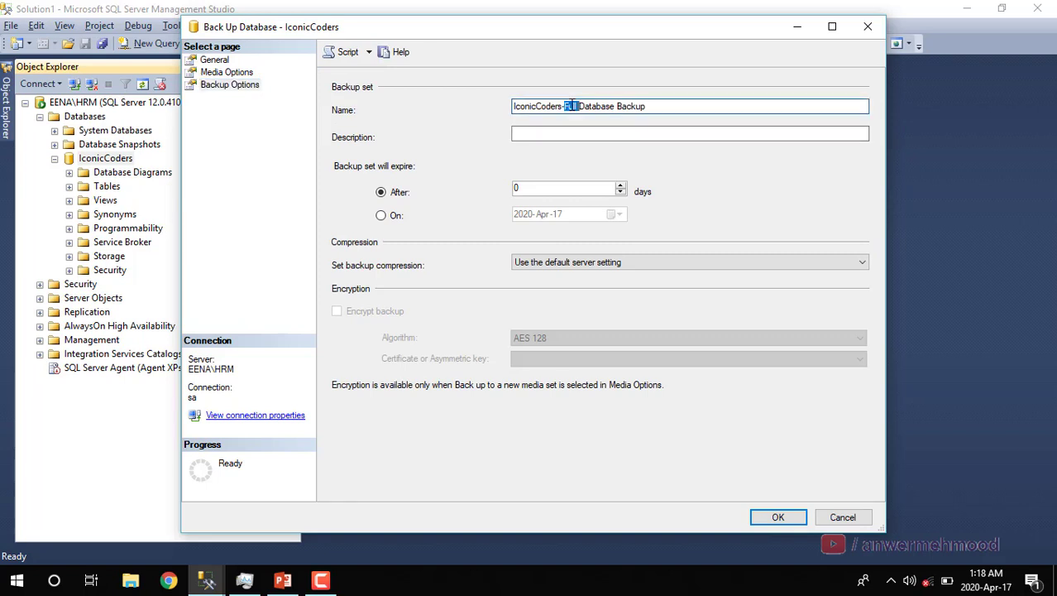
left_click(538, 137)
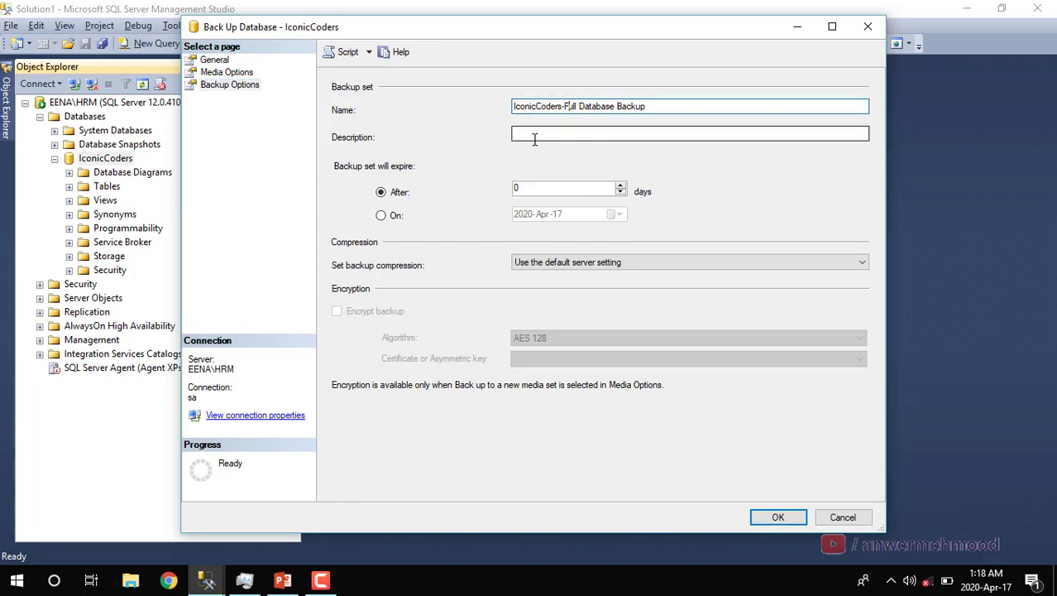
left_click(576, 133)
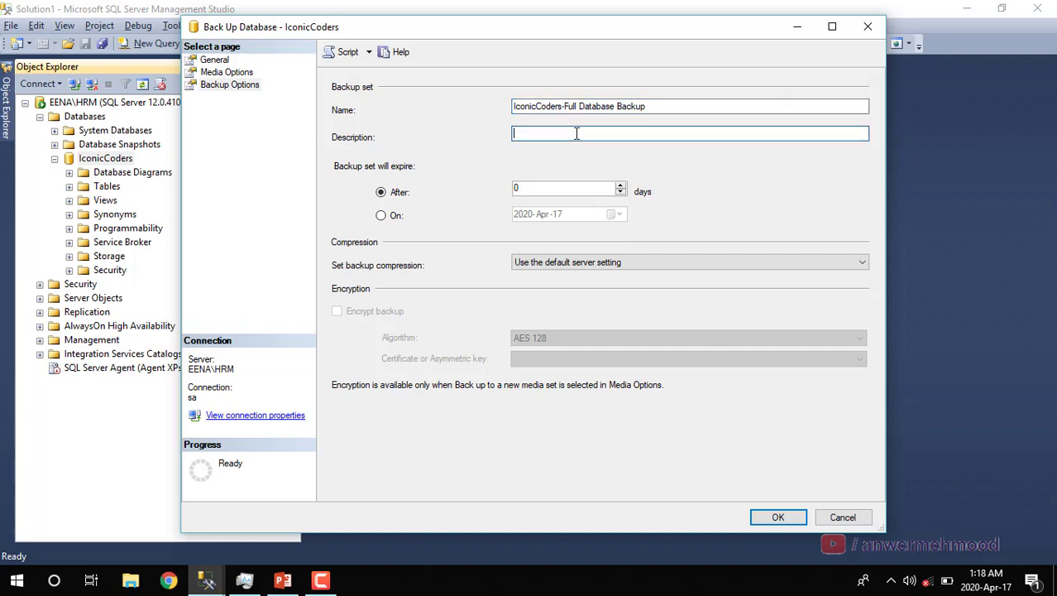
left_click(382, 219)
left_click(615, 215)
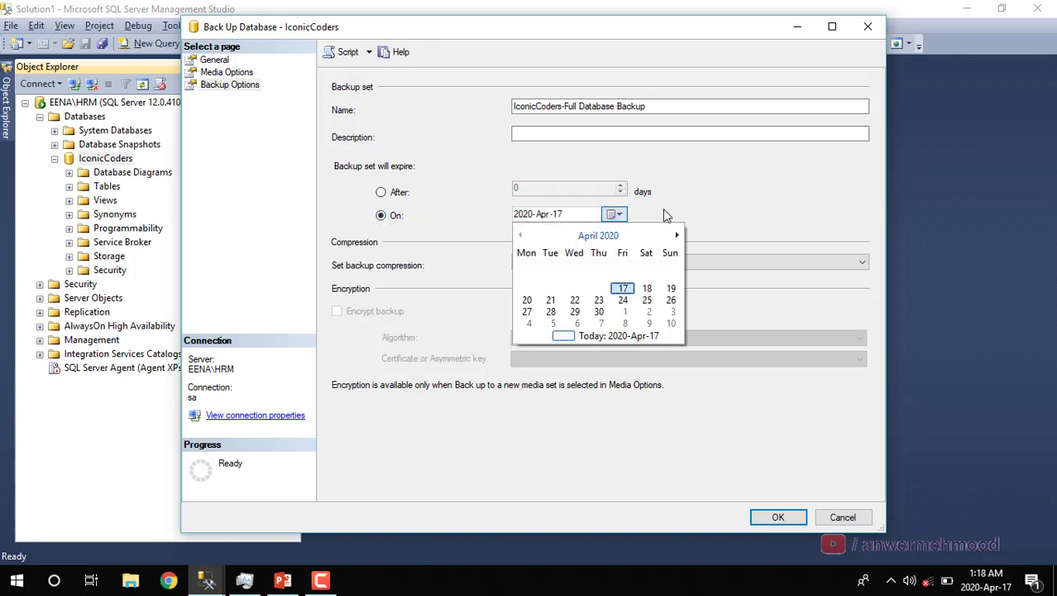
left_click(668, 210)
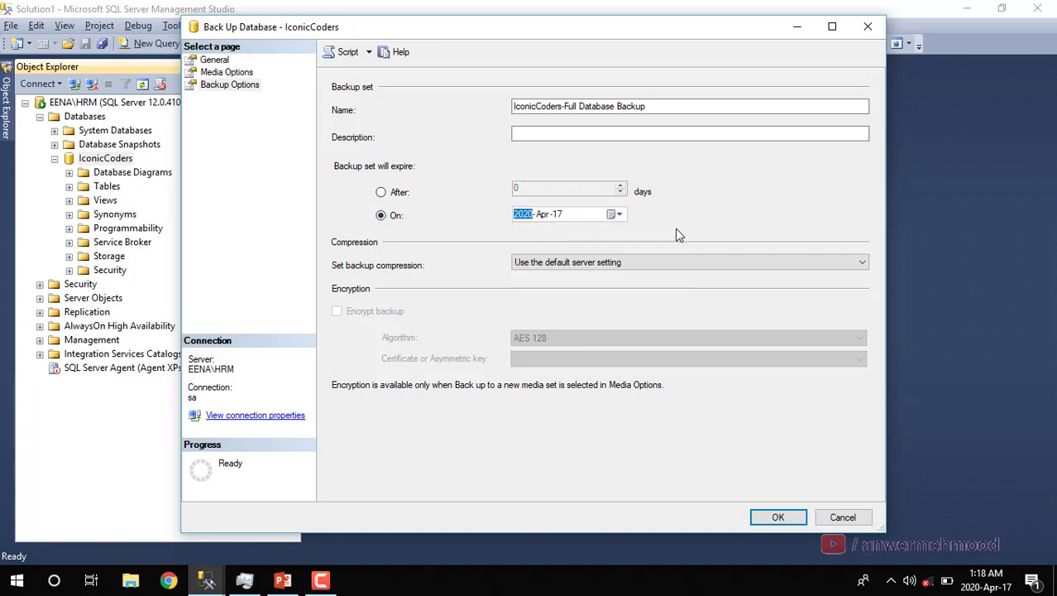
left_click(680, 235)
left_click(774, 516)
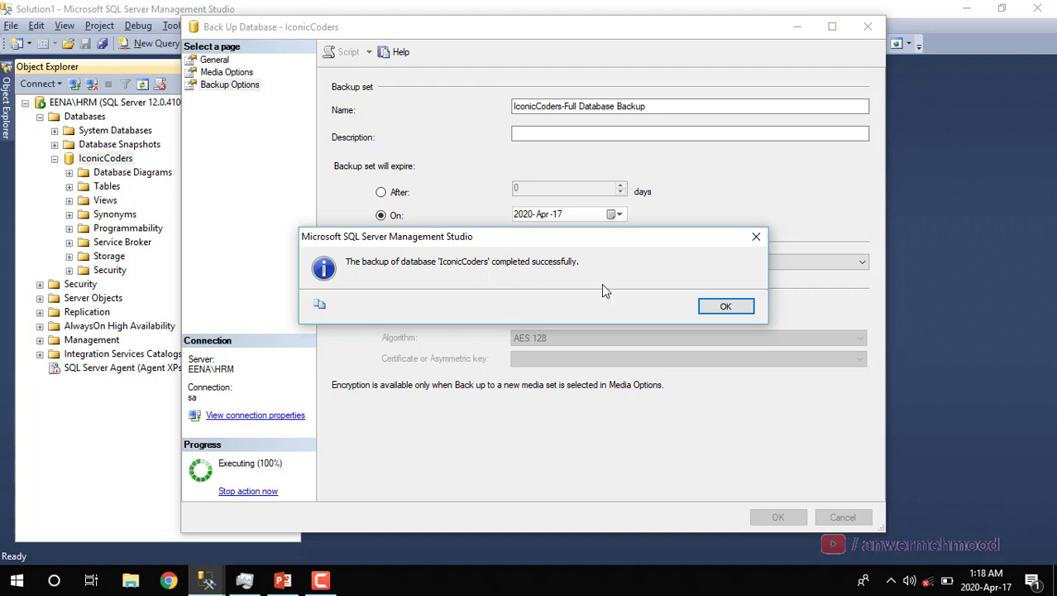
left_click(724, 308)
Switch to File Explorer, open the Work (D:) drive and locate the ourBackUp file
key("super+e")
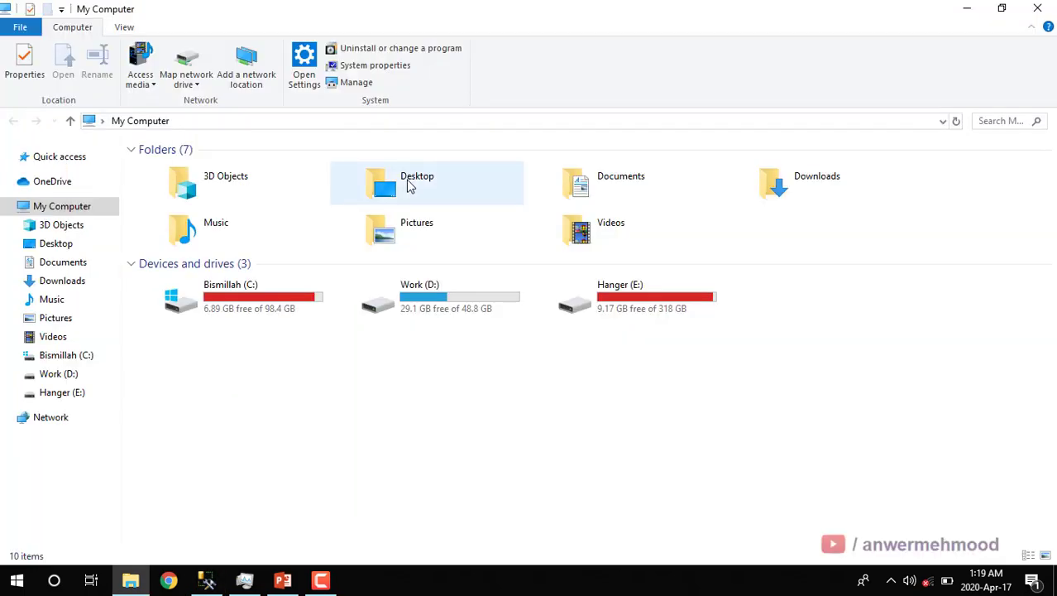
double_click(464, 299)
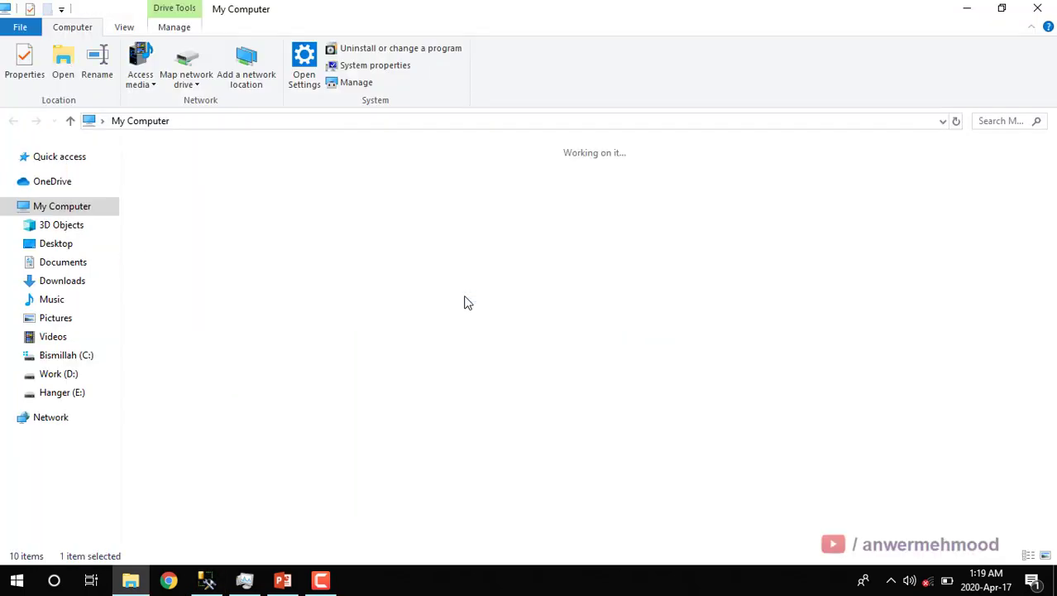
left_click(159, 409)
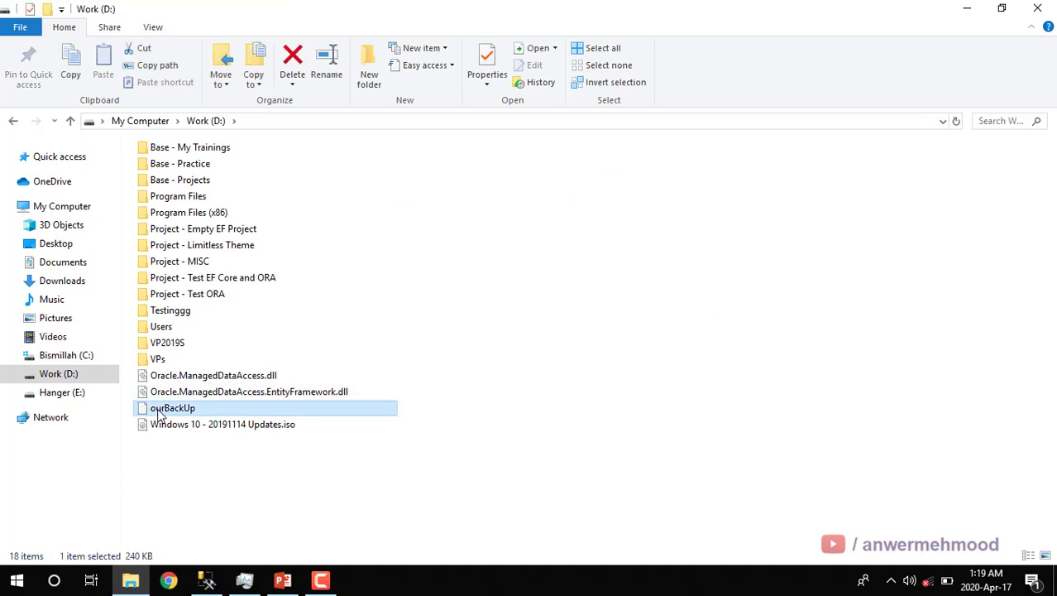